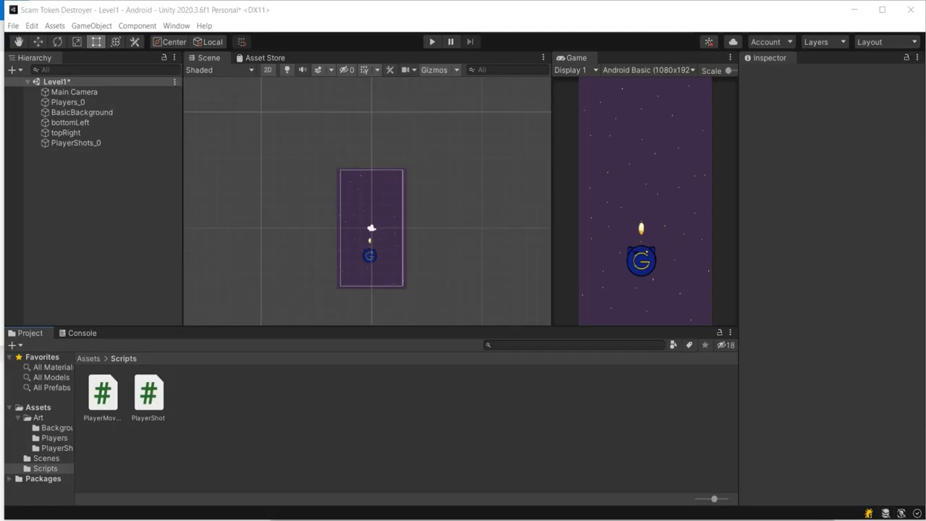
Create an empty object in Level1 named DeathWall and go to Add Tag from its Tag list
left_click(74, 144)
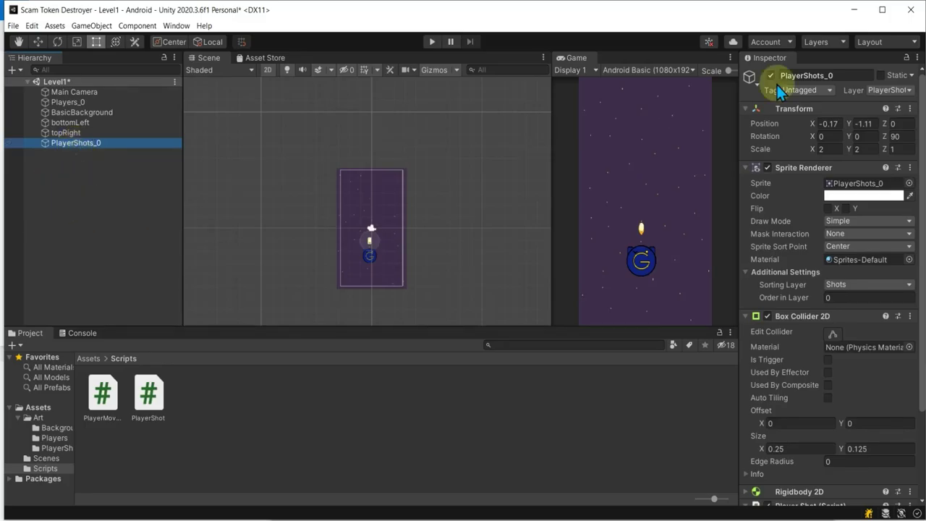
right_click(46, 182)
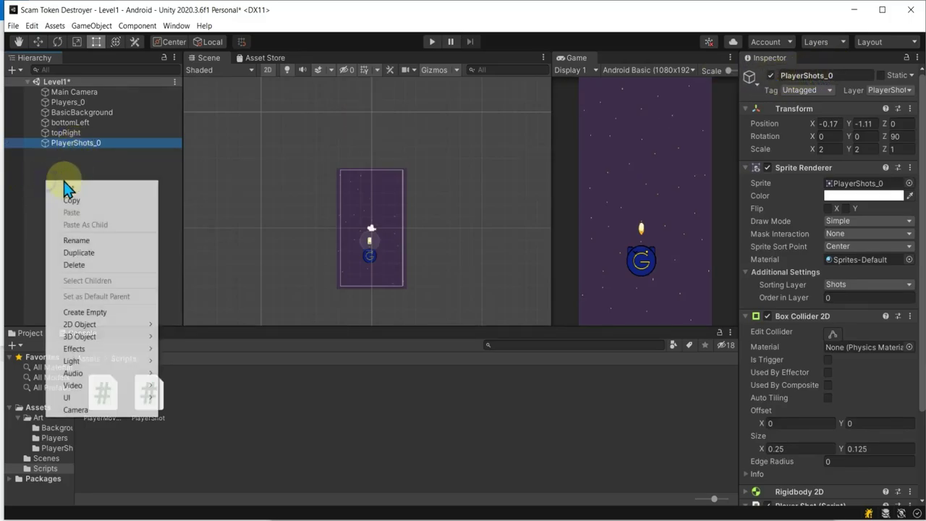
left_click(89, 313)
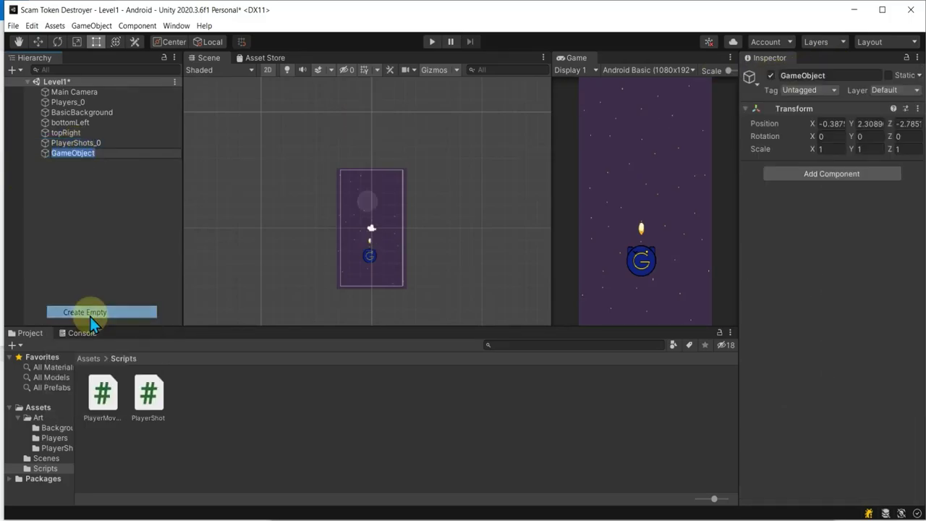
left_click(817, 75)
type("DeathWa")
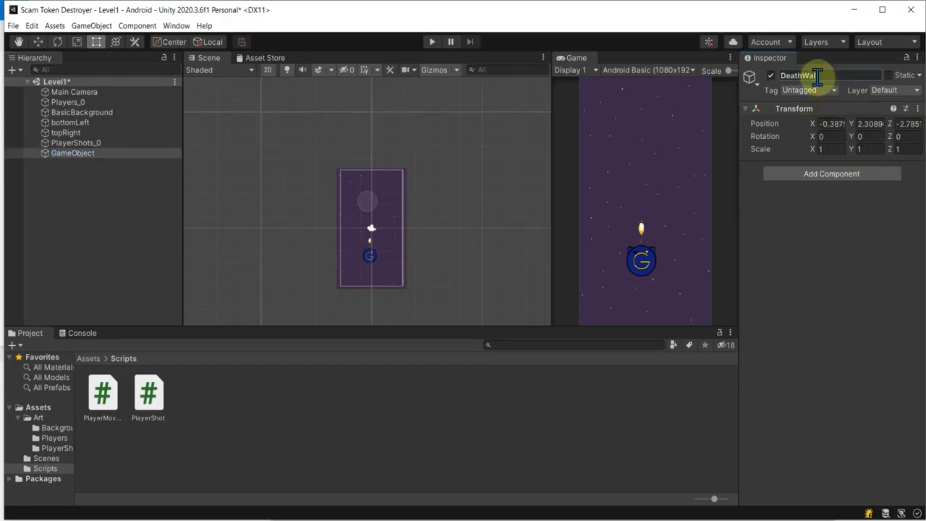
type("l")
key("Return")
left_click(836, 91)
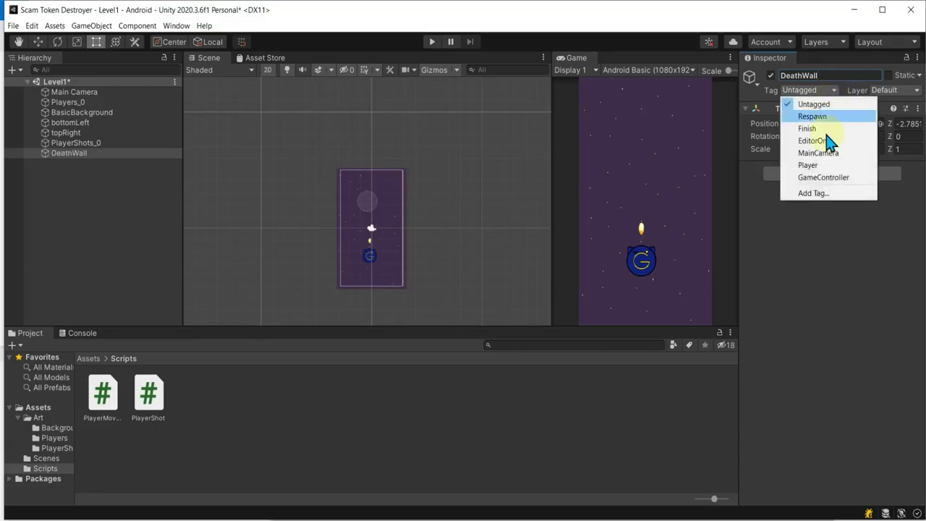
left_click(814, 192)
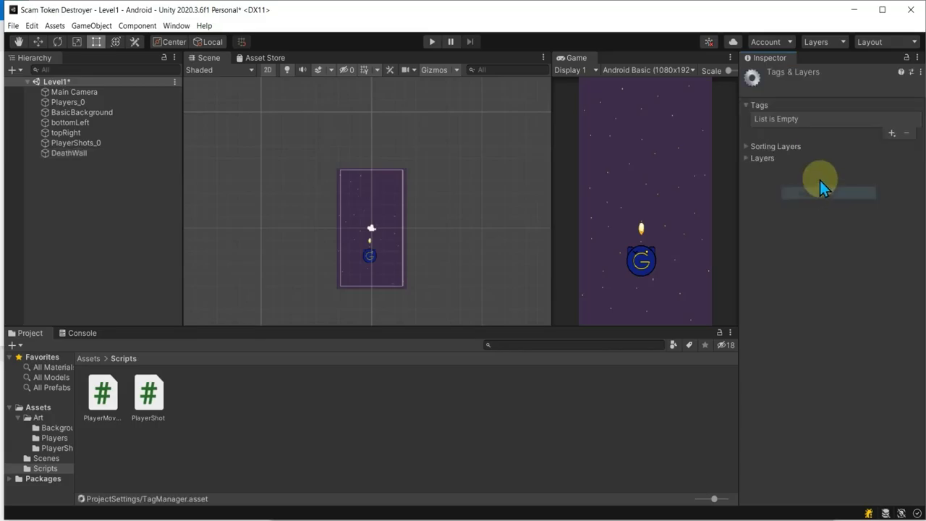
Create a DeathWall tag and assign it to the DeathWall object
left_click(892, 134)
type("DeathWall")
key("Return")
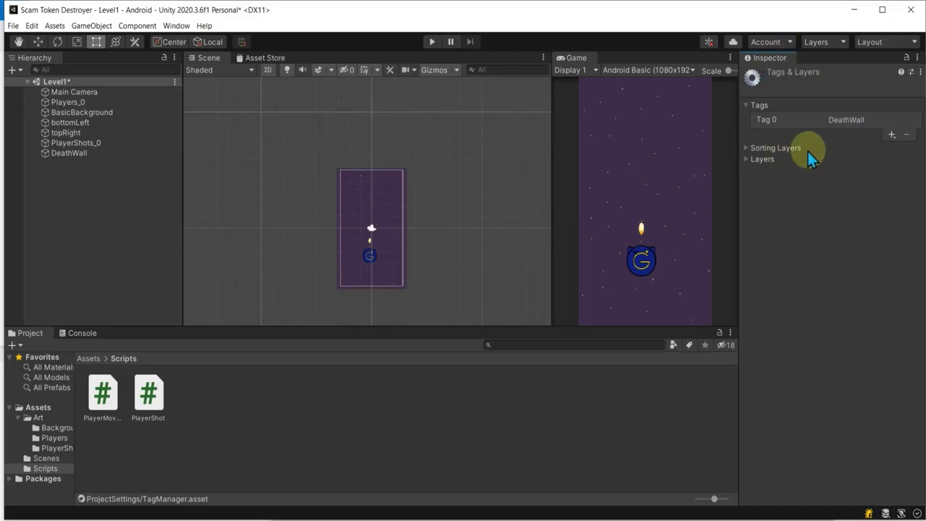
left_click(55, 152)
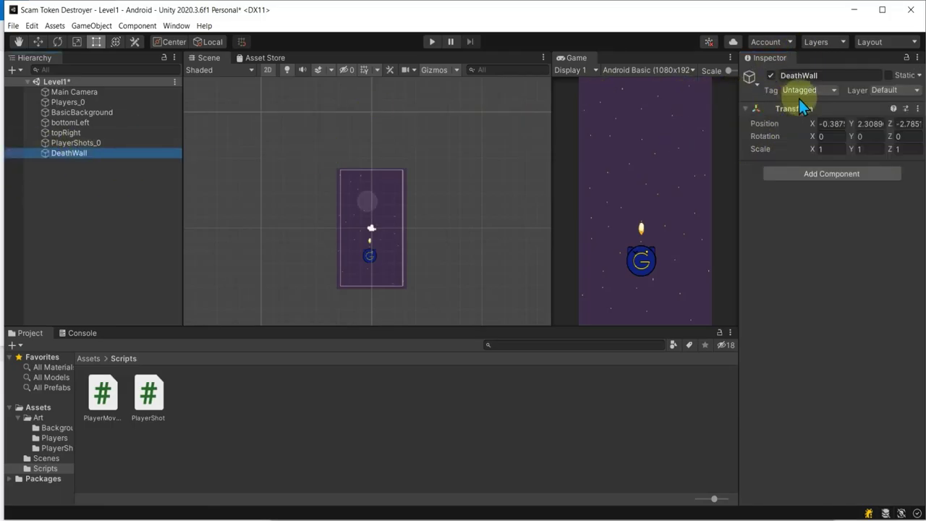
left_click(803, 91)
left_click(837, 189)
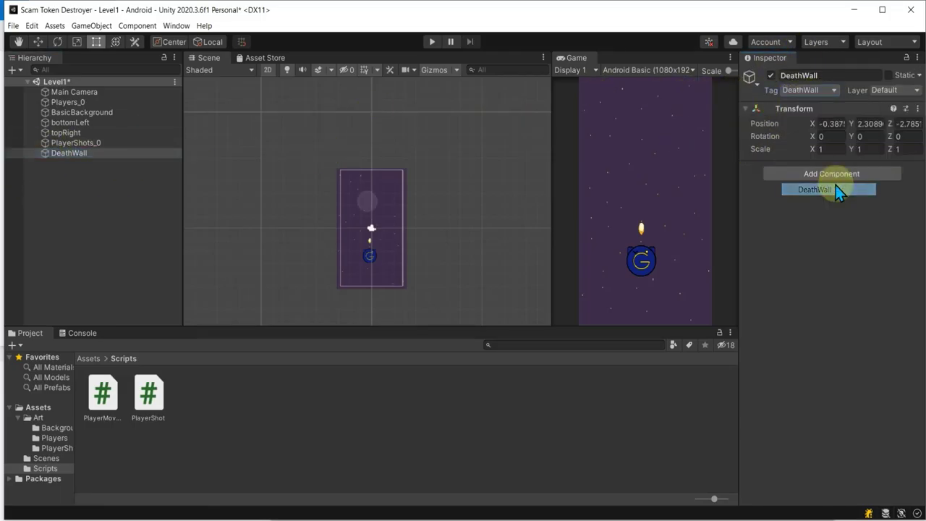
Add an Edge Collider 2D to DeathWall and stretch its line above the play area's top
left_click(796, 178)
left_click(792, 293)
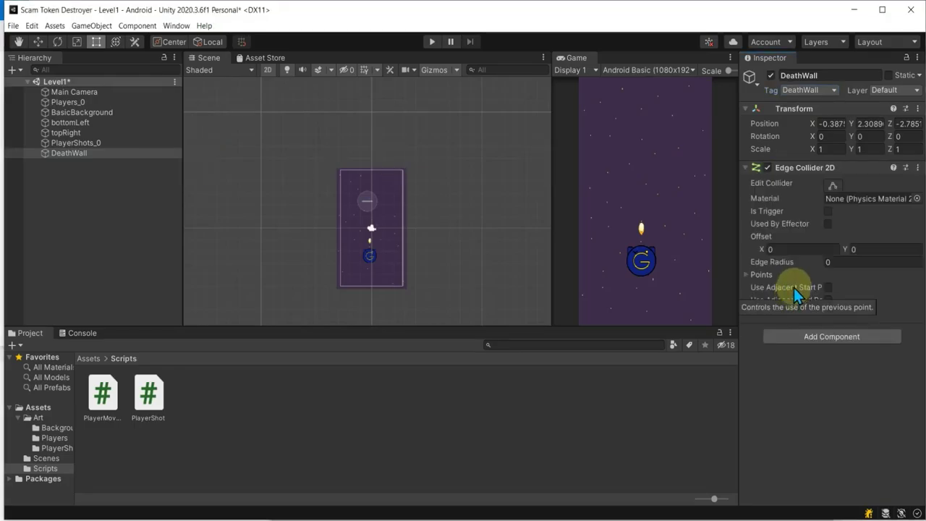
left_click(832, 184)
mouse_move(363, 202)
left_mouse_down()
mouse_move(316, 153)
mouse_move(424, 162)
left_mouse_up()
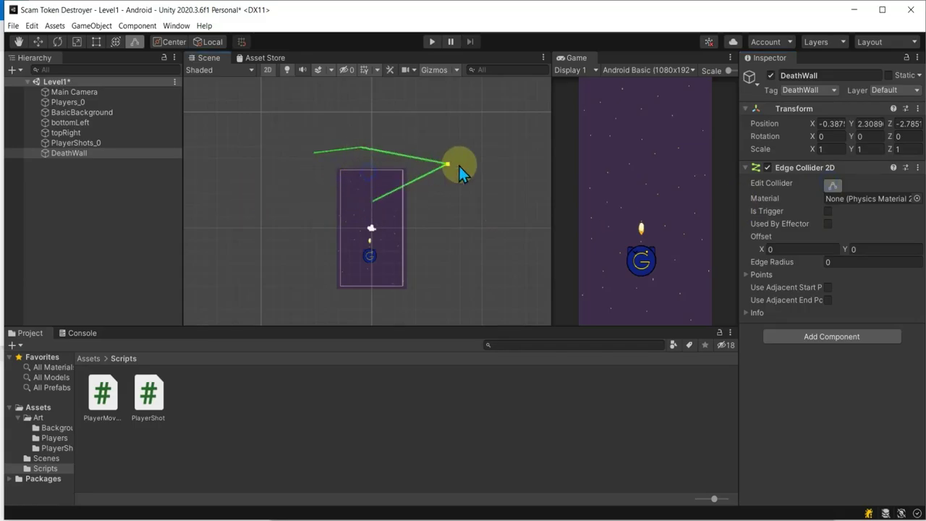
Drag the collider points down, along the bottom, and up the left side to enclose the play area
left_click_drag(391, 191, 409, 309)
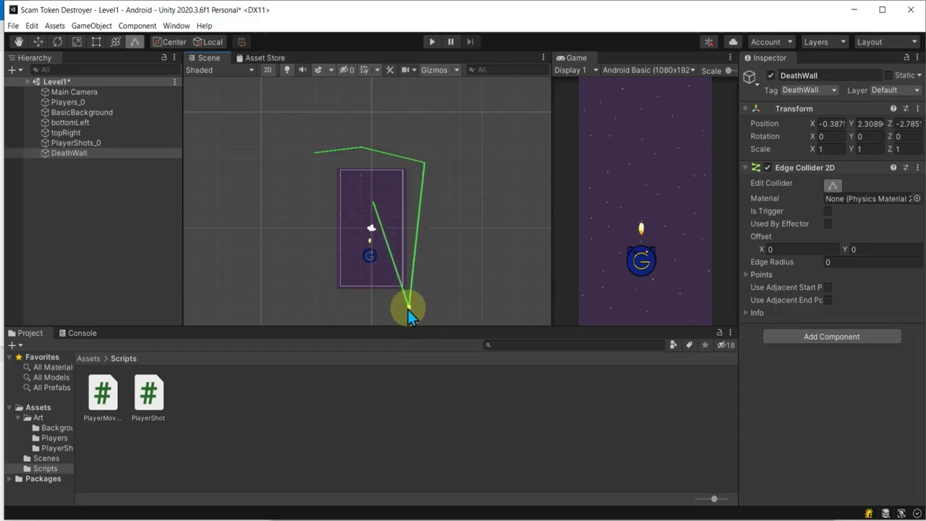
mouse_move(386, 244)
left_mouse_down()
mouse_move(299, 308)
mouse_move(314, 299)
left_mouse_up()
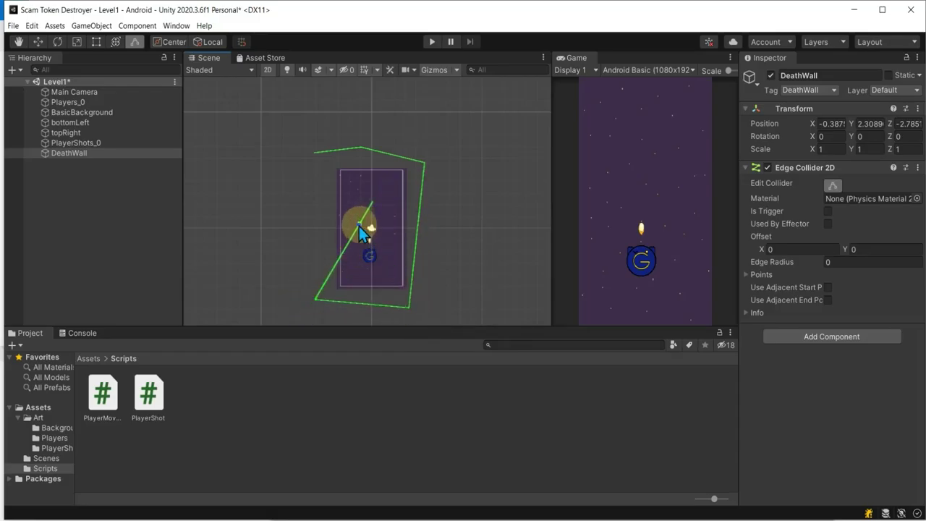
mouse_move(361, 230)
left_mouse_down()
mouse_move(309, 173)
mouse_move(301, 146)
left_mouse_up()
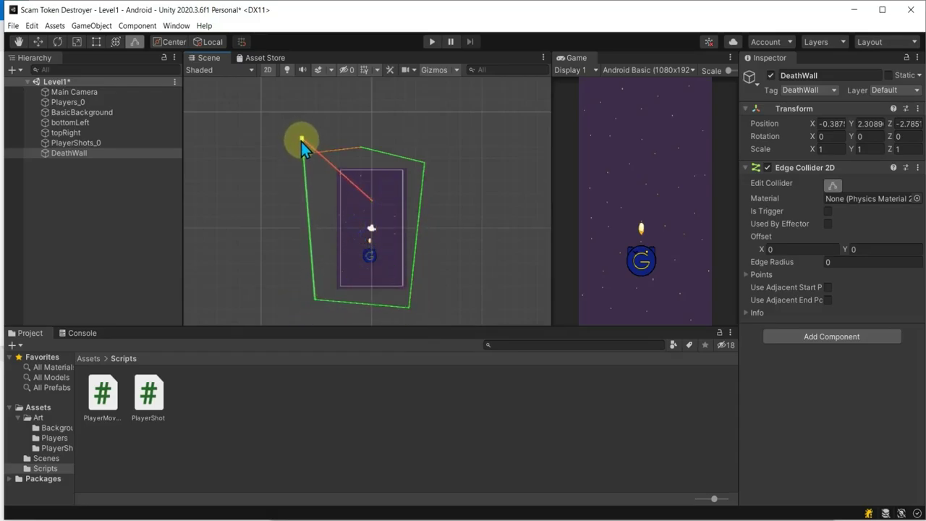
left_click_drag(374, 197, 372, 136)
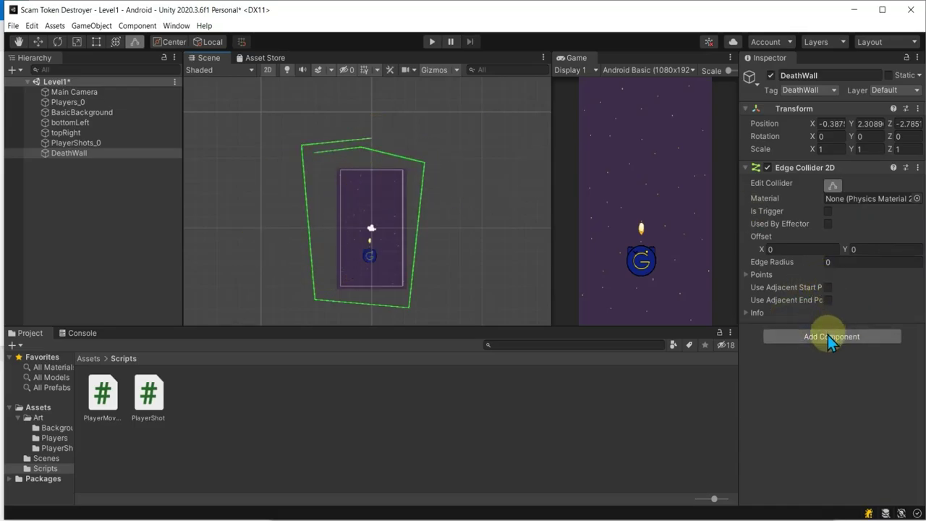
Make the edge collider a trigger, save the scene, and open the PlayerShot script
left_click(828, 211)
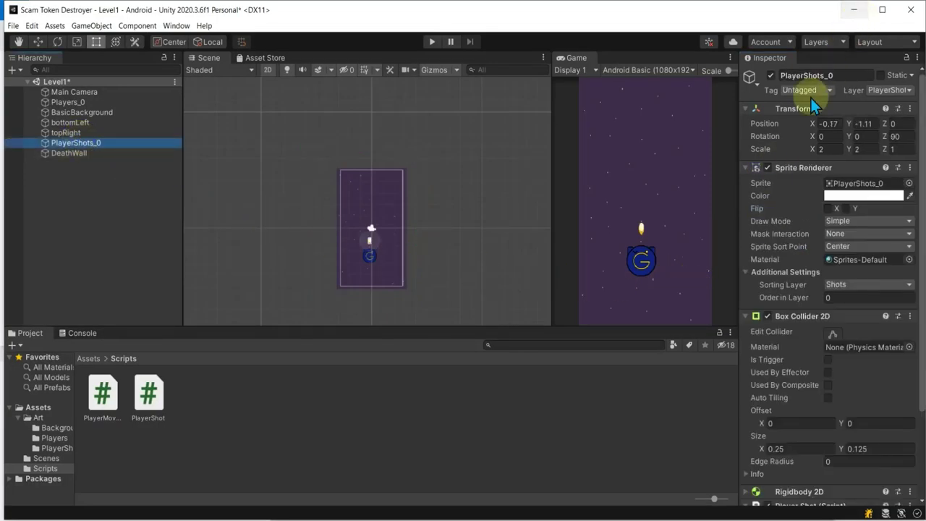
key("ctrl+s")
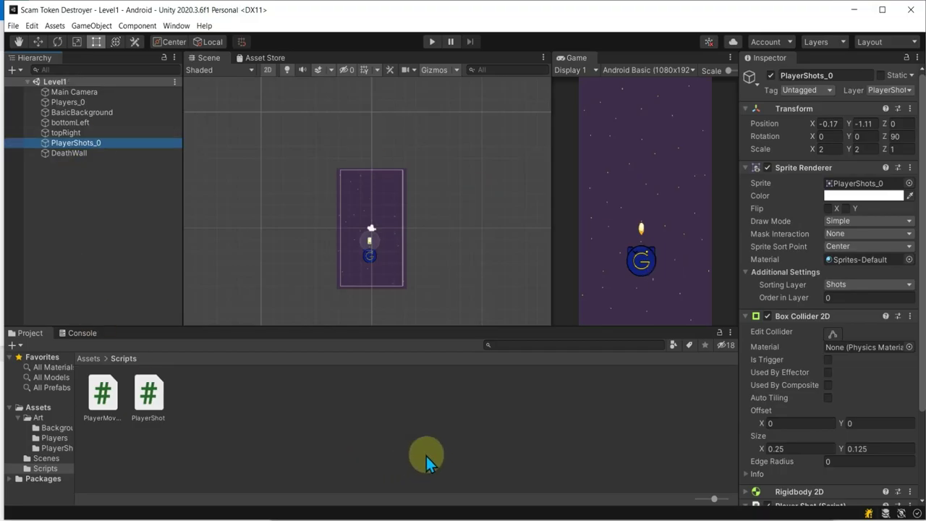
double_click(153, 391)
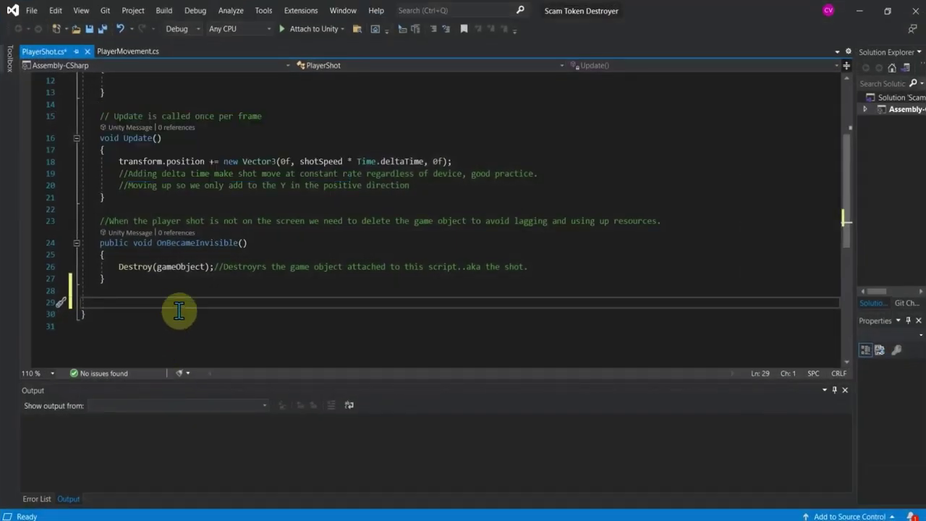
Add a comment after OnBecameInvisible about deleting shots as an alternative to OnBecameInvisible
left_click(139, 287)
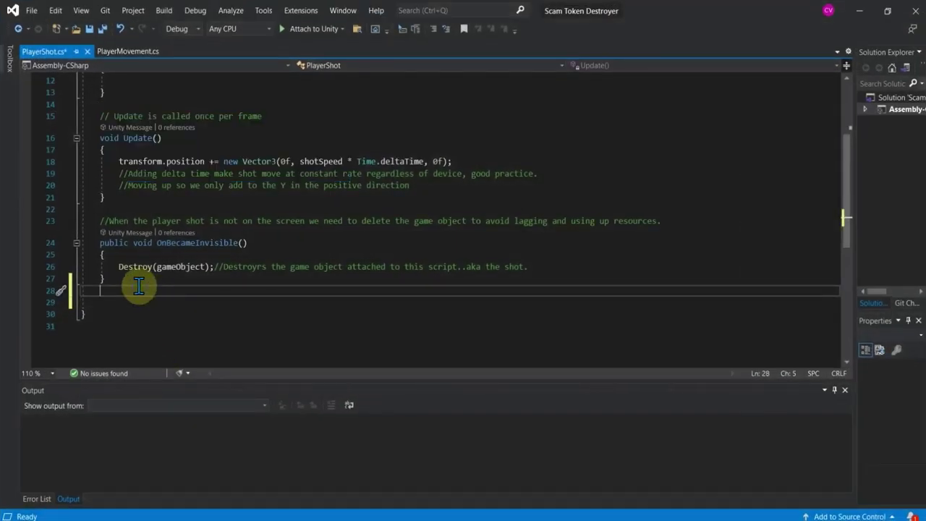
type("//")
key("BackSpace")
type("/To de")
type("l")
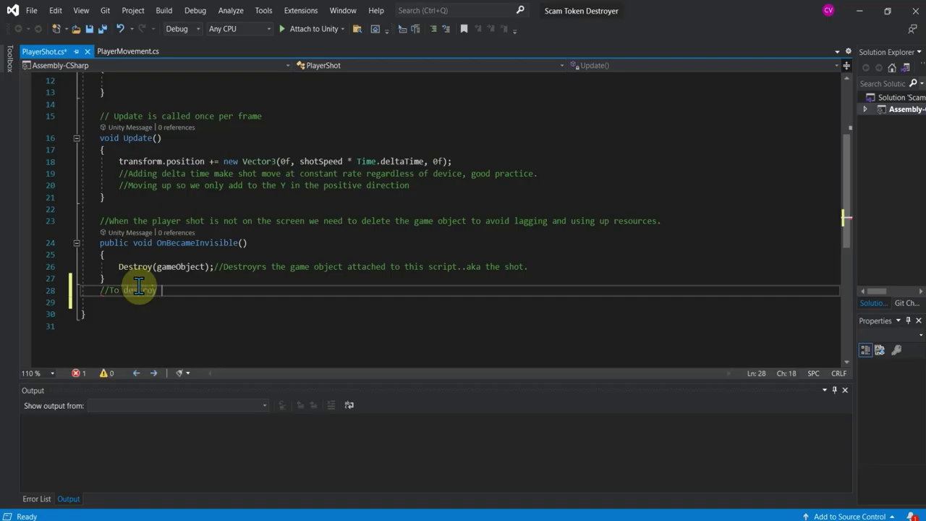
type("shot")
type("s and other obj")
type("ect")
type("s after")
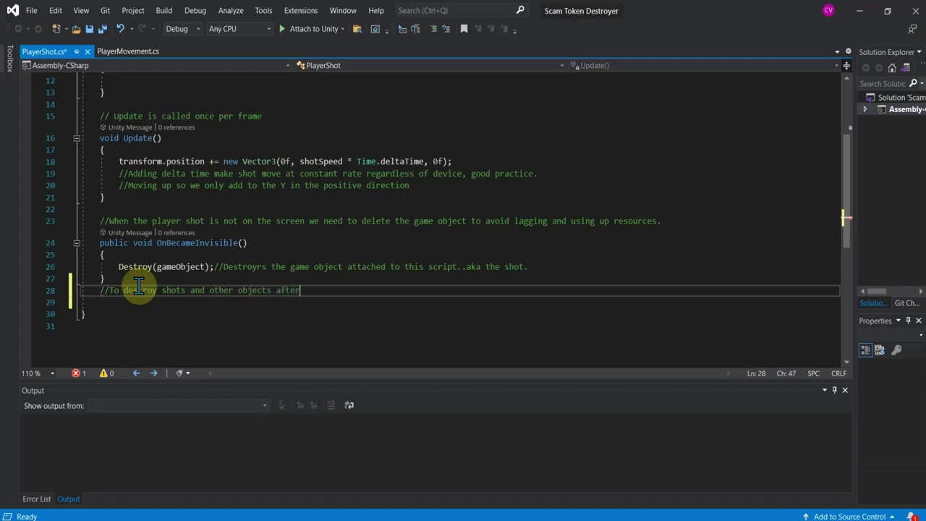
type(" theyu")
type("e")
type("it the")
type("een")
type("extra ")
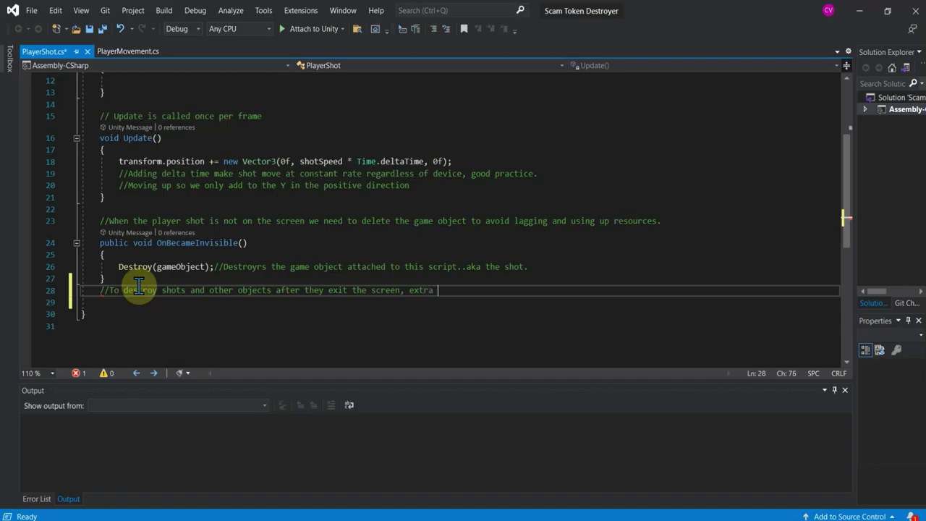
type("measre or ")
type("alre")
key("BackSpace")
key("BackSpace")
type("ter")
type("na")
type("tive to ")
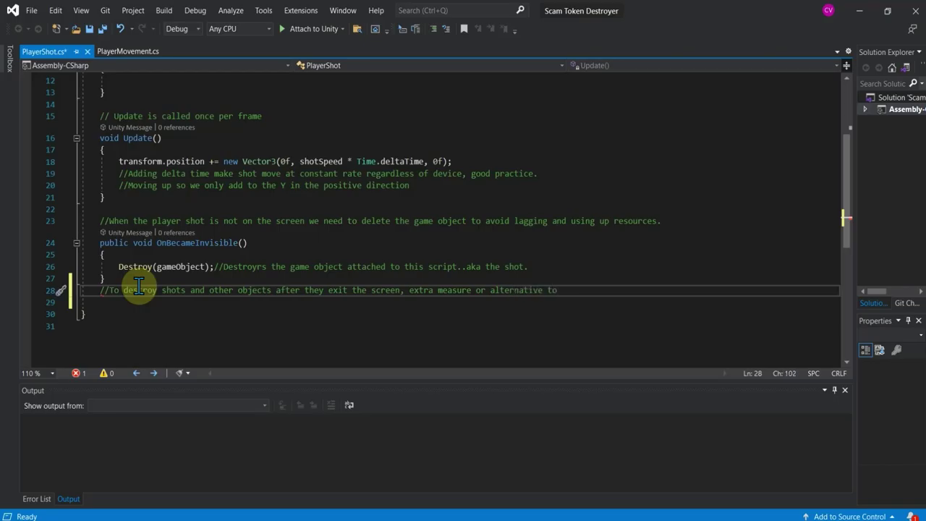
type("onbecam")
type("einvisible..left t")
type("he scr")
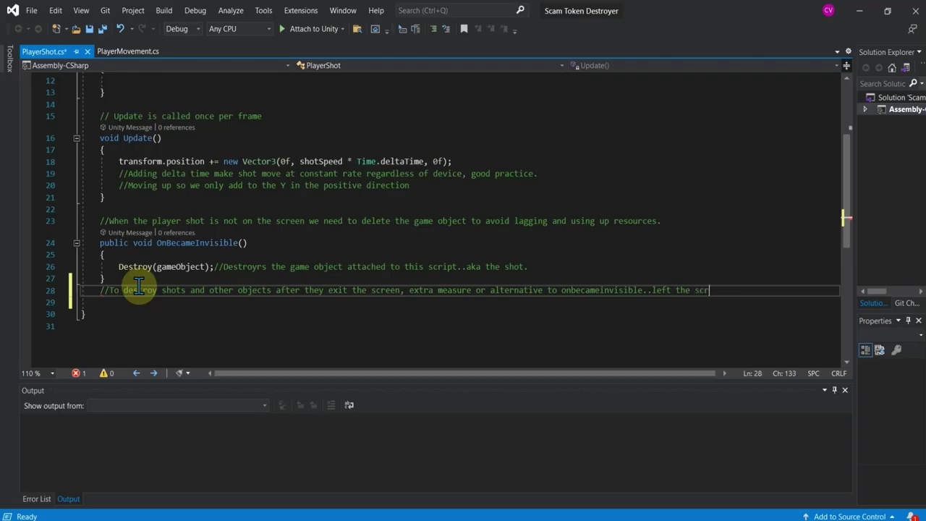
type("een.")
key("Return")
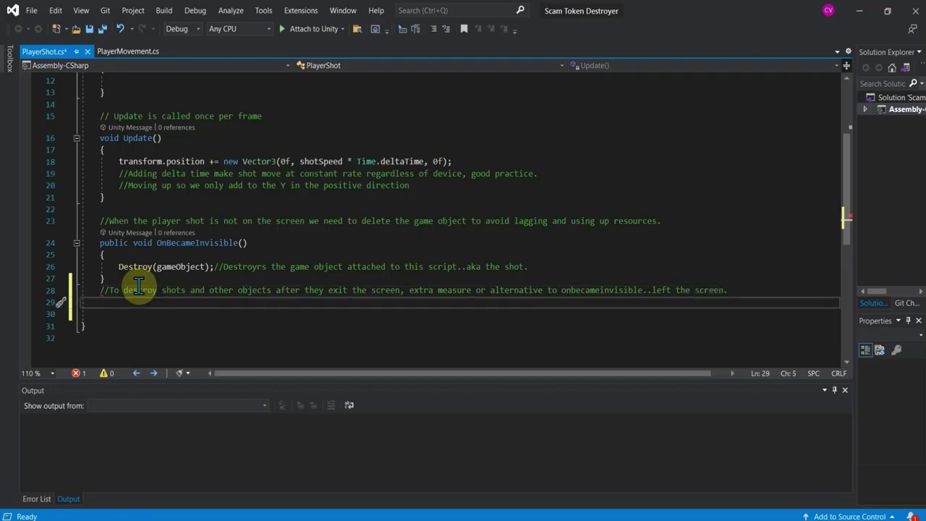
key("Up")
key("Return")
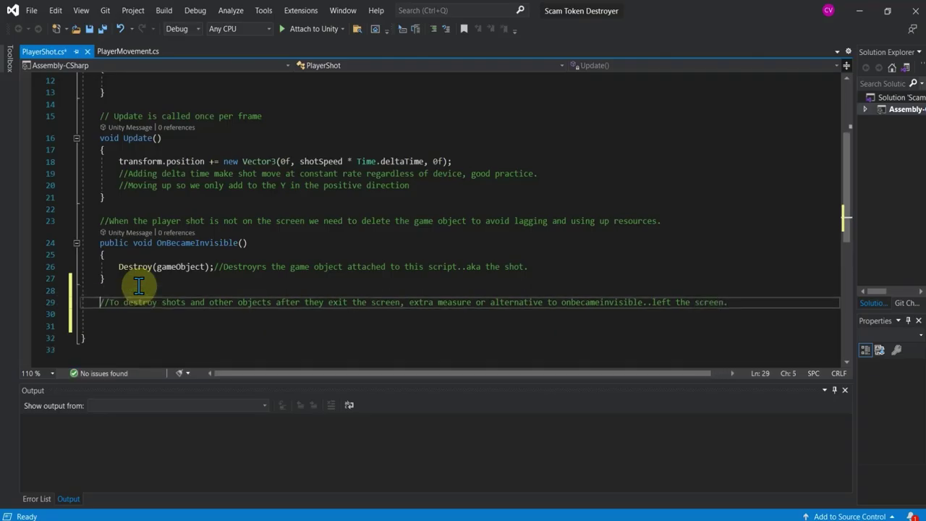
key("Down")
Insert a public OnTriggerEnter2D handler and rename its parameter to other
type("pub")
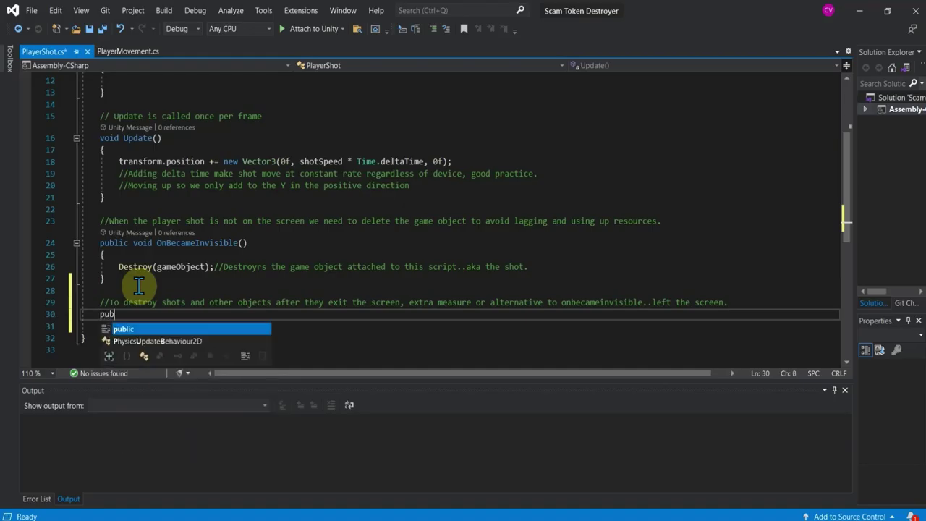
type("lic void")
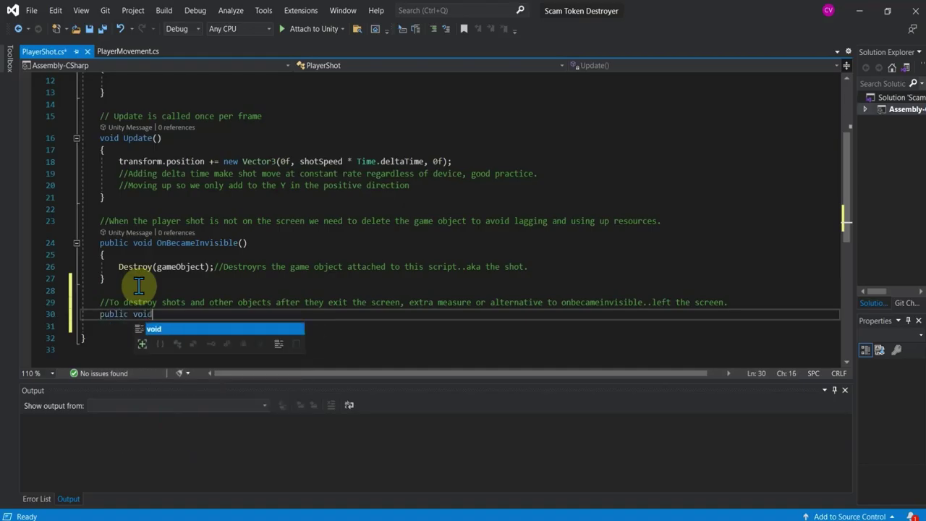
type(" on")
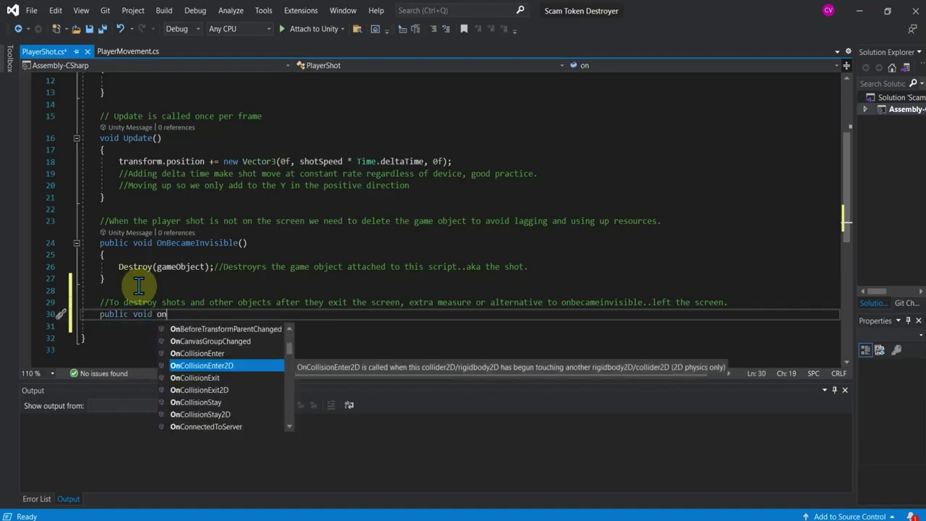
type("t")
key("Down")
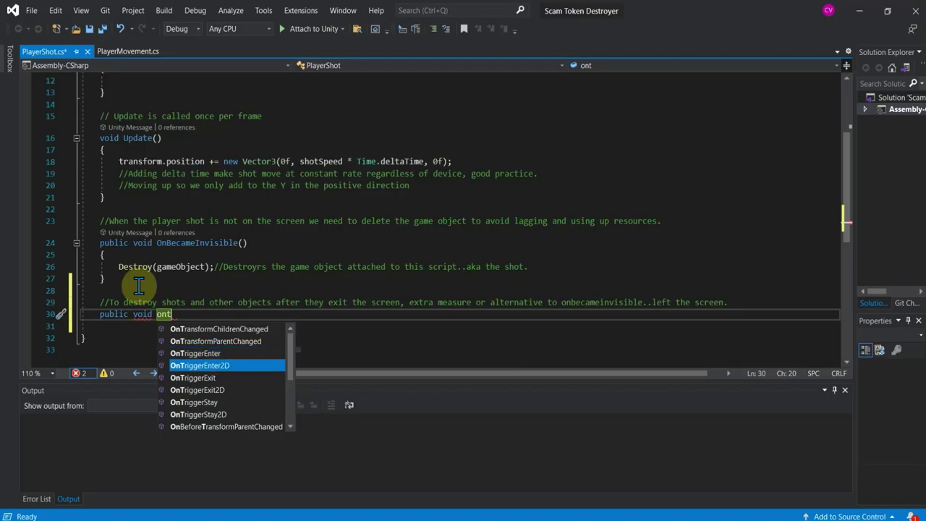
key("Tab")
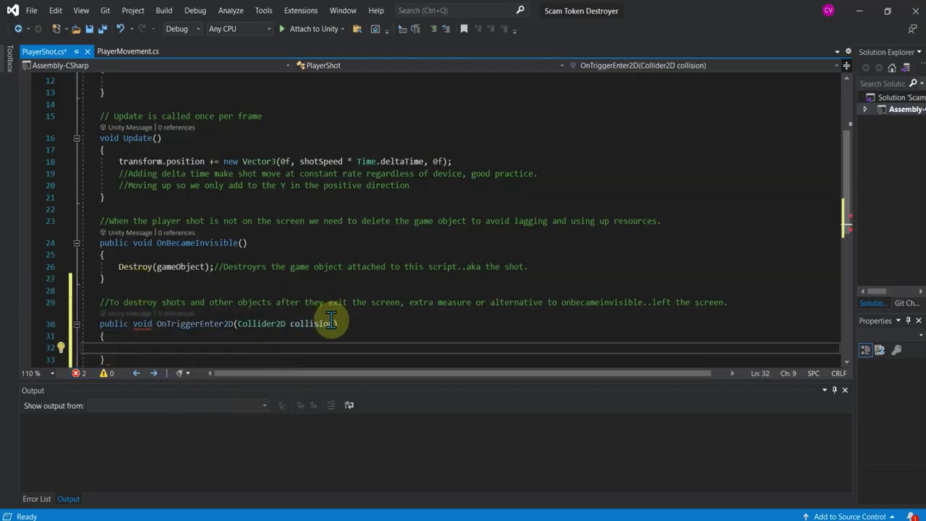
left_click(307, 323)
type("other")
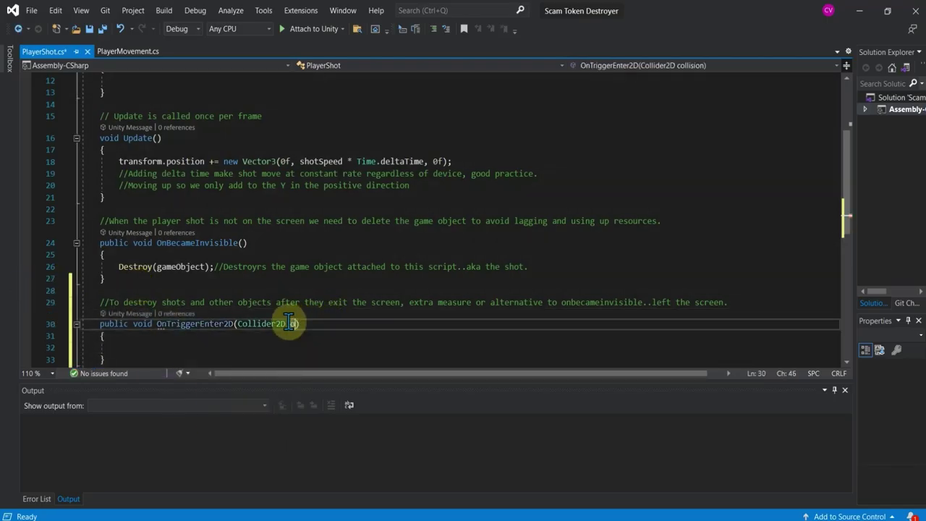
Start an if(other.CompareTag("DeathWall")) check inside the handler
left_click(149, 348)
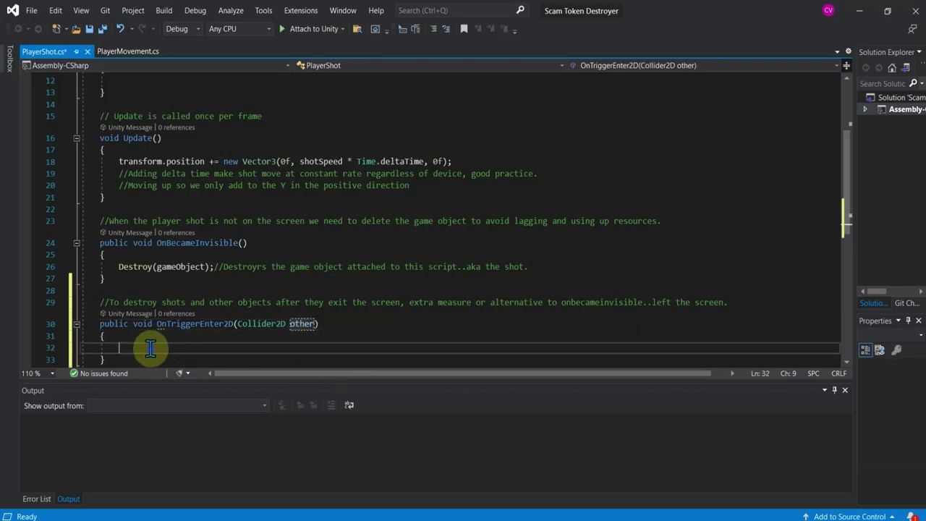
type("if")
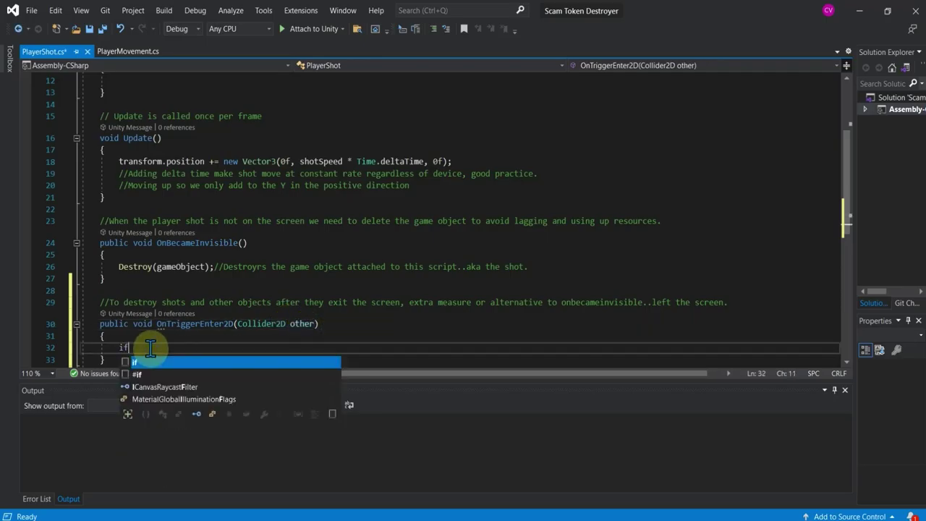
type("(oth")
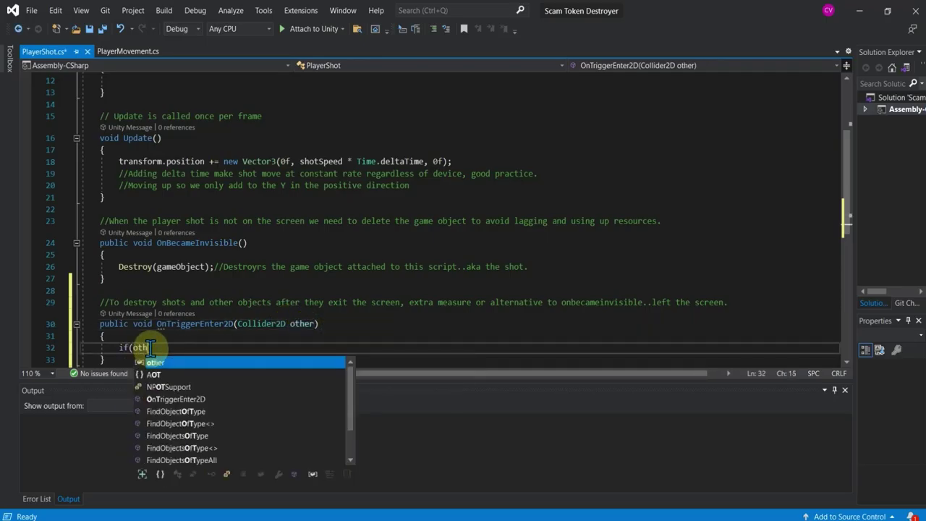
type("er.t")
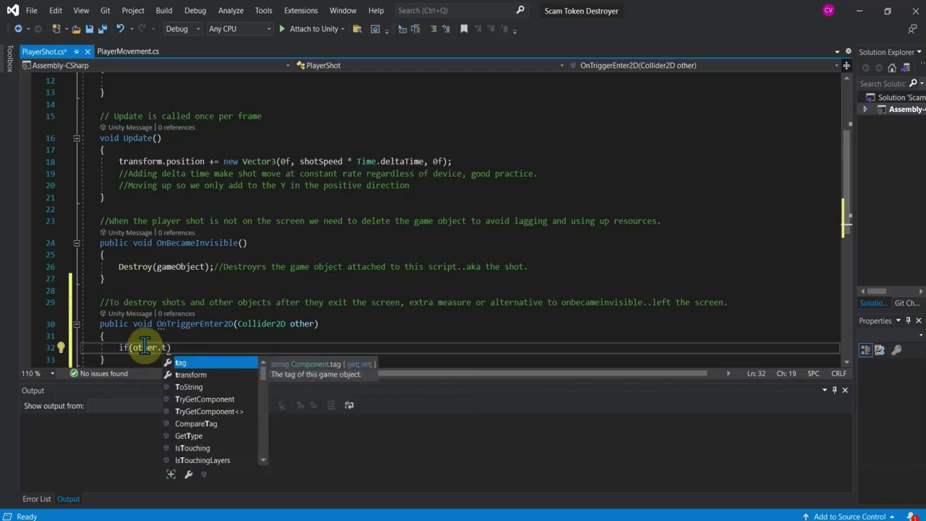
key("Down")
key("Down")
key("Down")
key("Down")
key("Down")
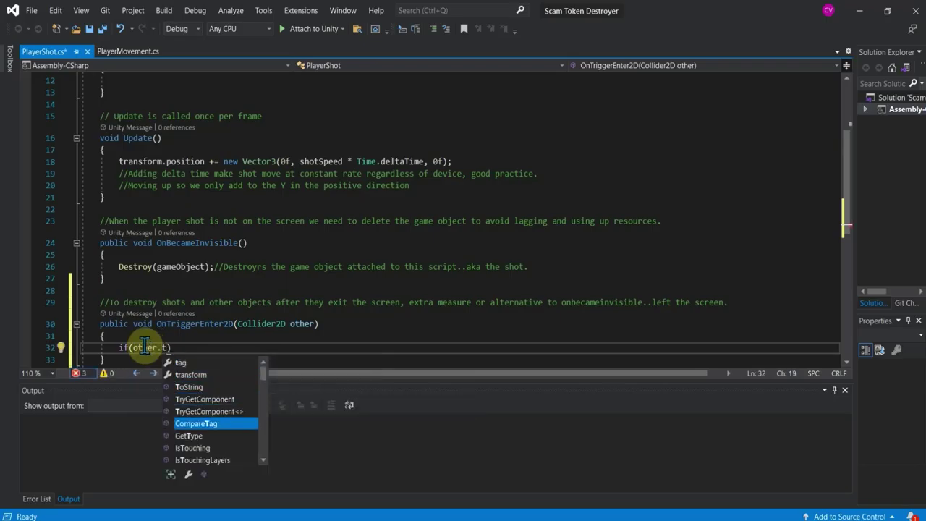
key("Tab")
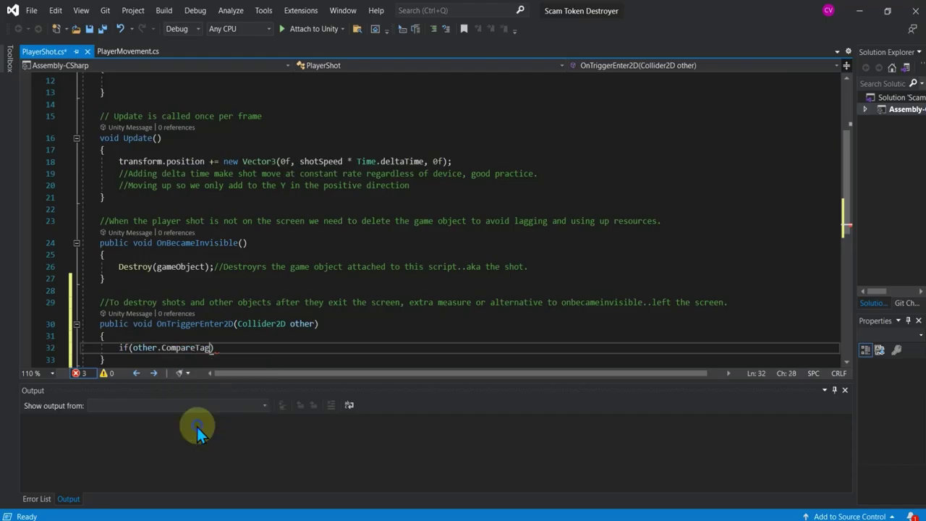
type("(\"")
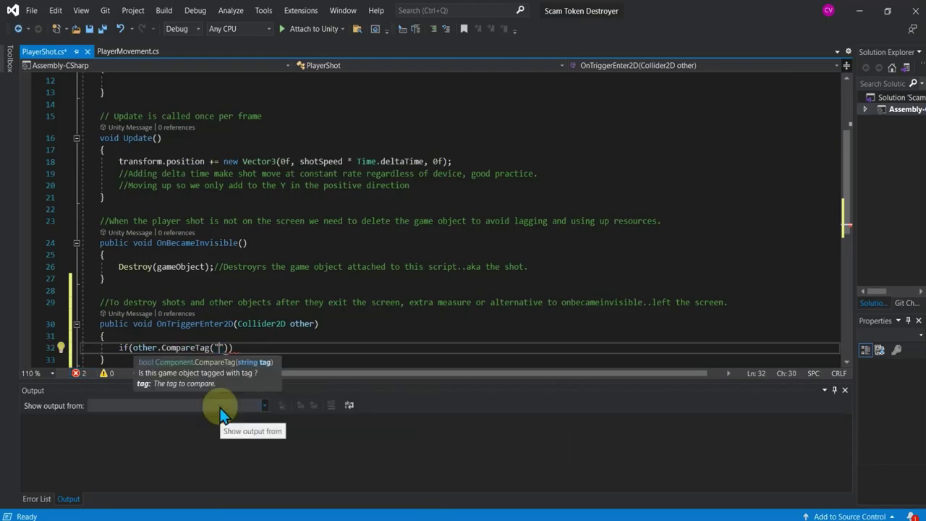
type("DeathWal")
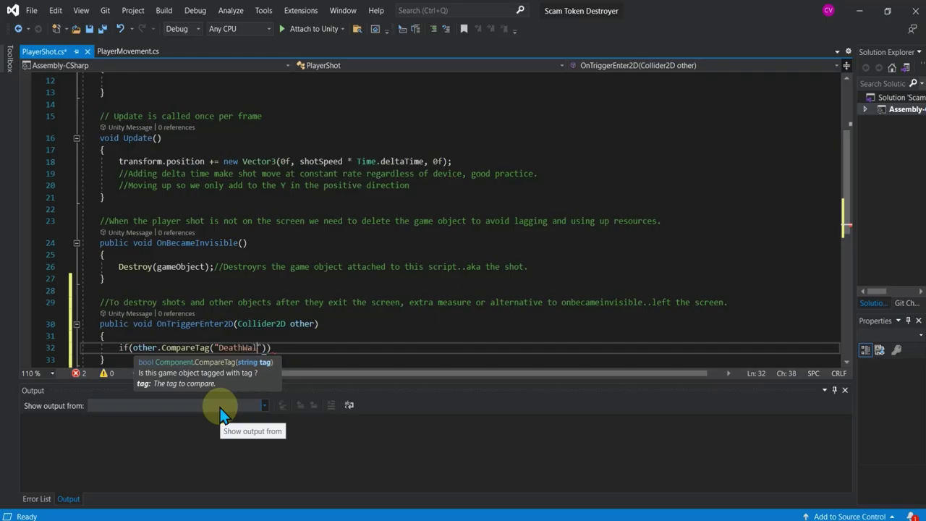
type("l")
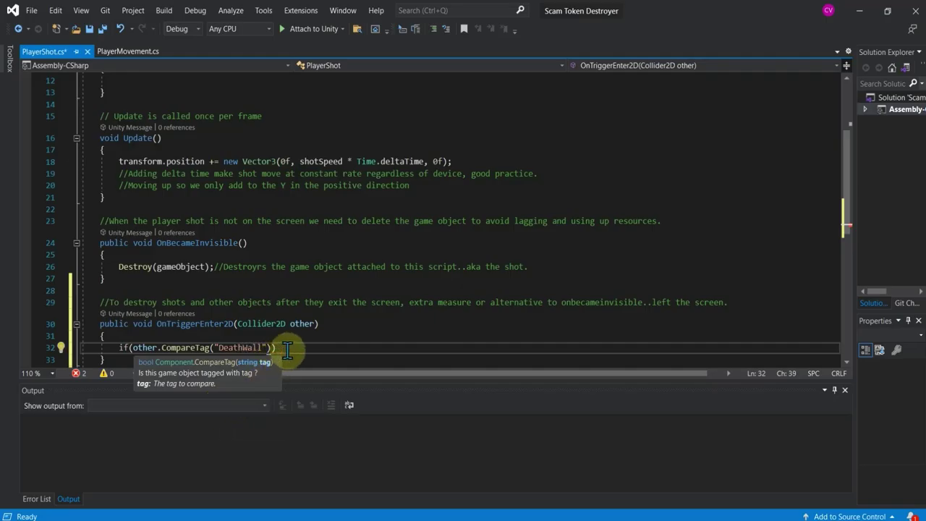
Give the if statement a braced body containing Destroy(gameObject);
key("End")
key("Return")
type("{")
key("Return")
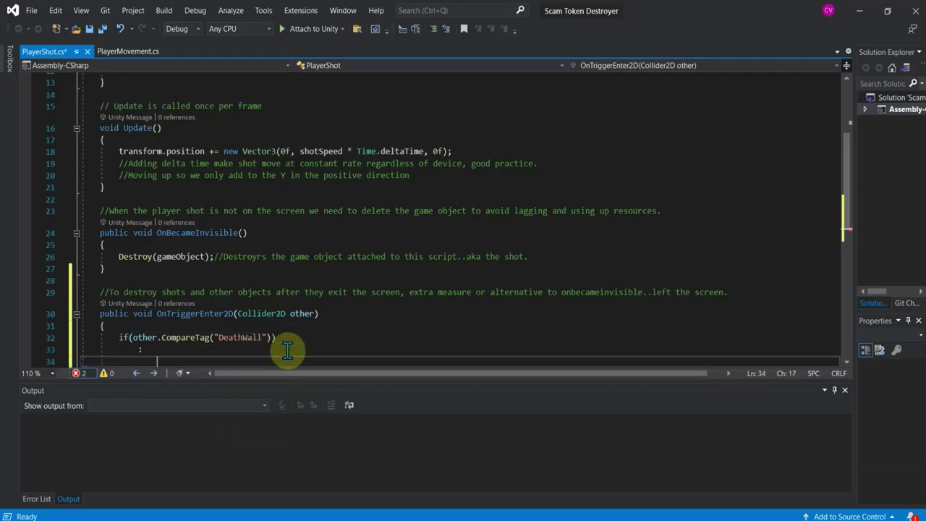
key("ctrl+z")
key("ctrl+z")
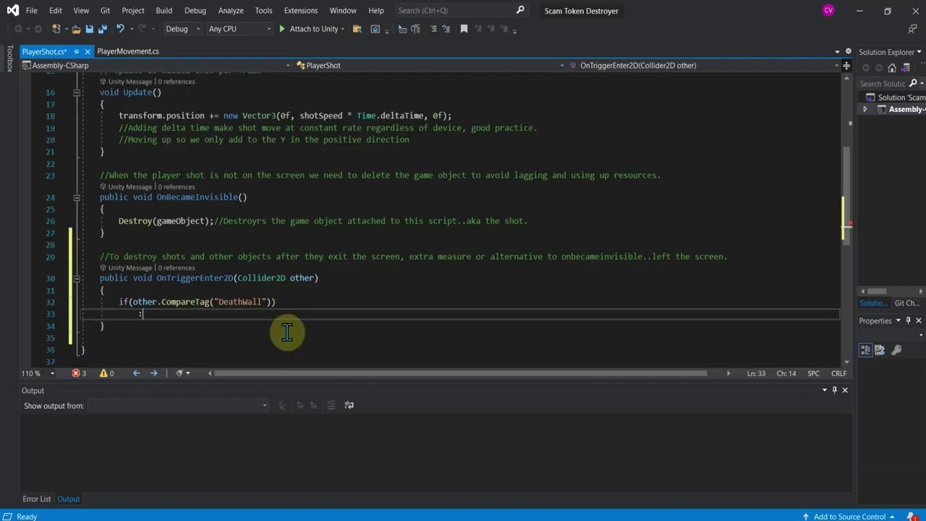
type("{")
key("Return")
type("D")
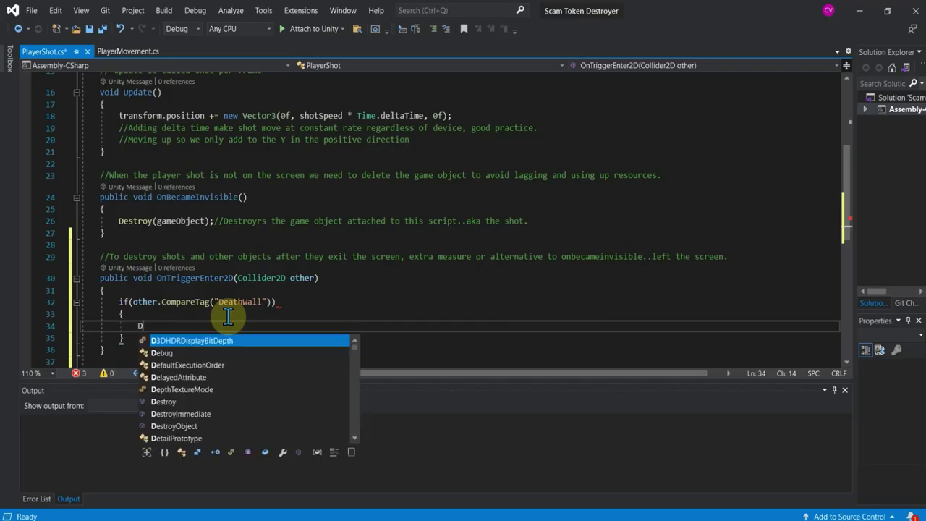
type("estroy\\")
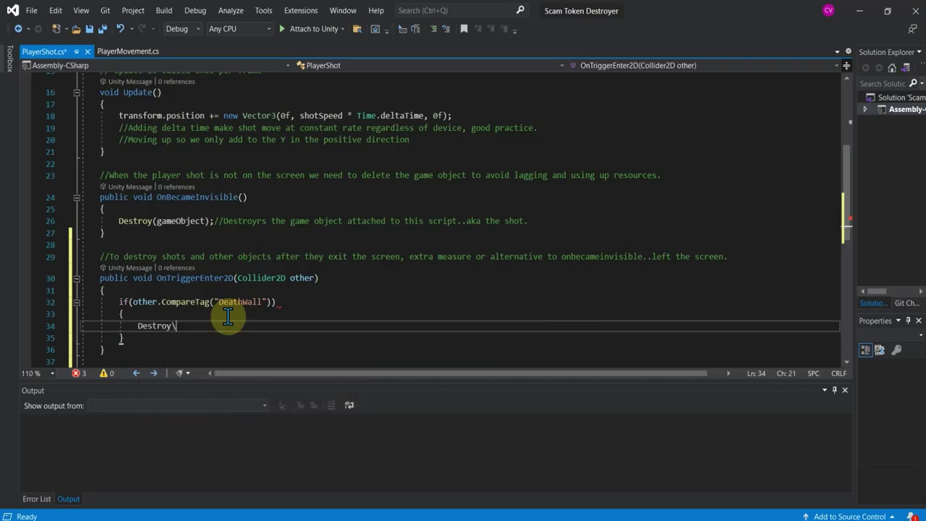
type("(ga")
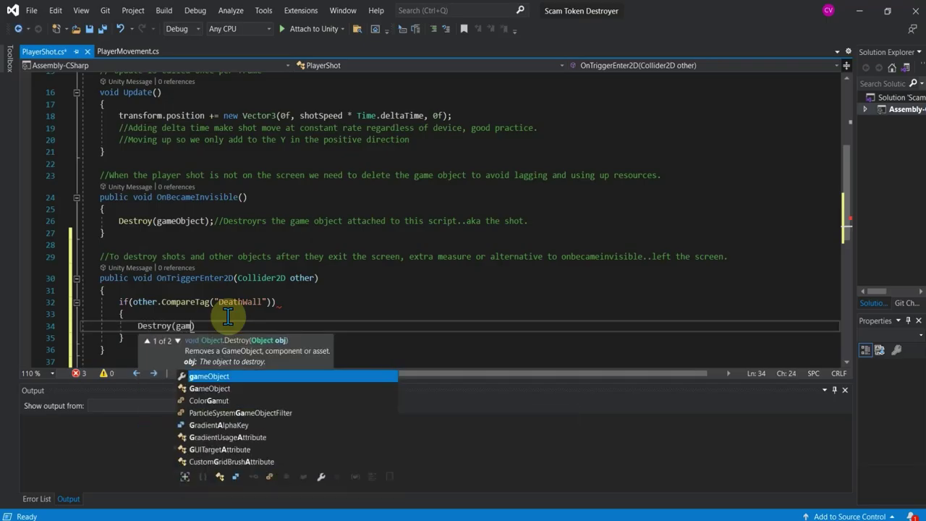
type("me")
key("Tab")
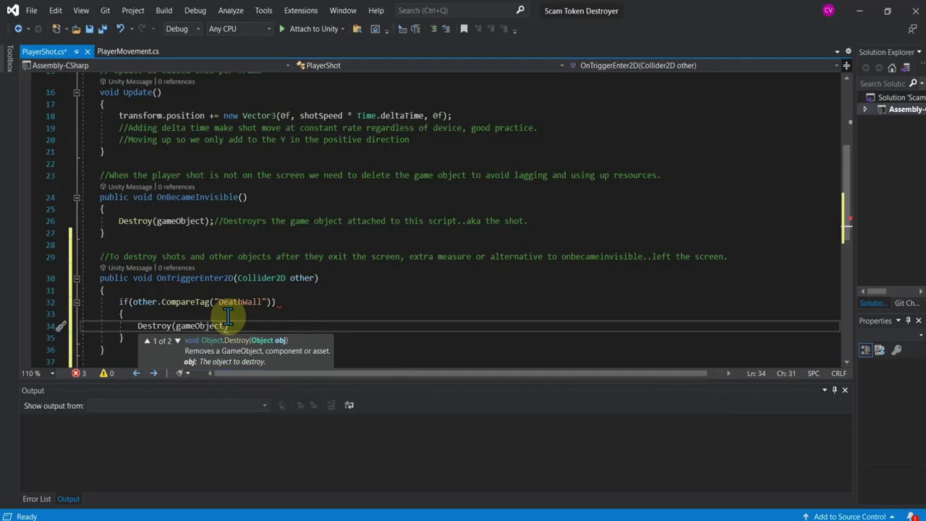
type(";")
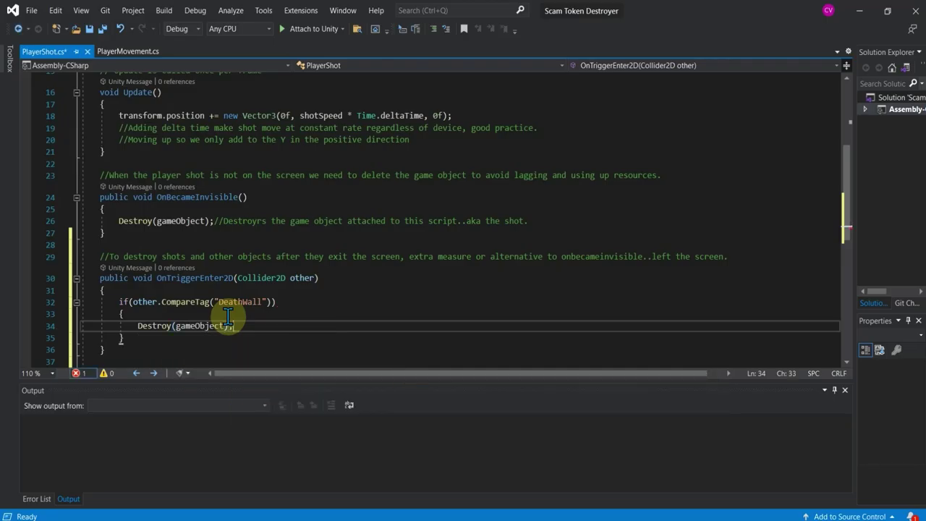
Add an exact-tag-name comment after the if condition and attach the debugger to Unity
left_click(282, 302)
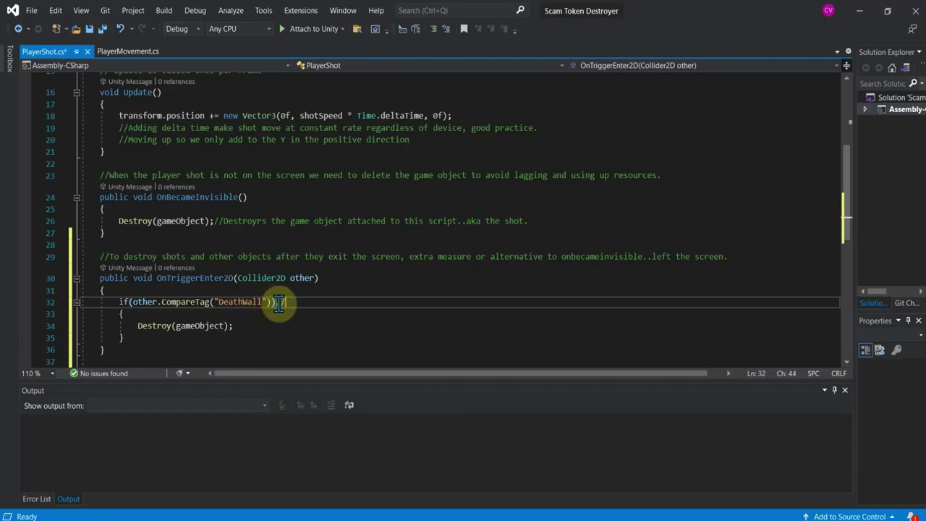
type("{")
type("c")
type("t tage")
type("name")
left_click(182, 338)
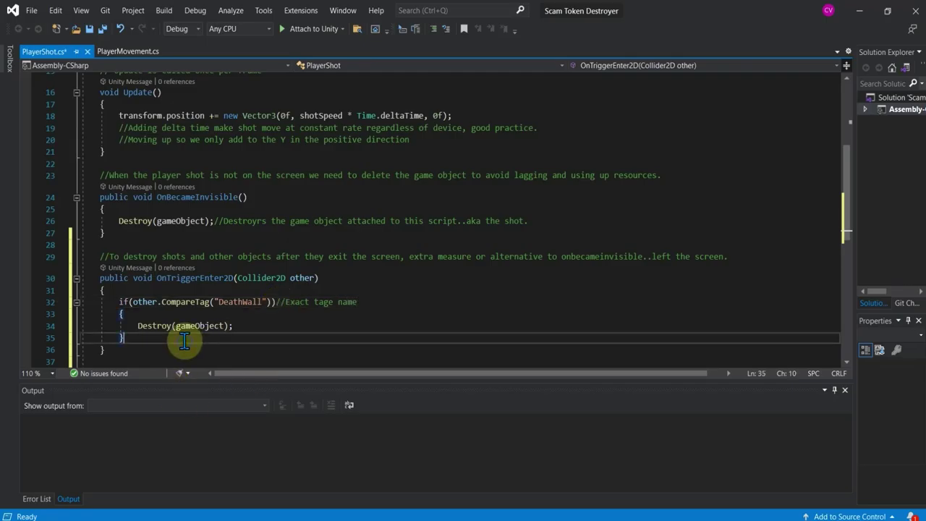
left_click(317, 31)
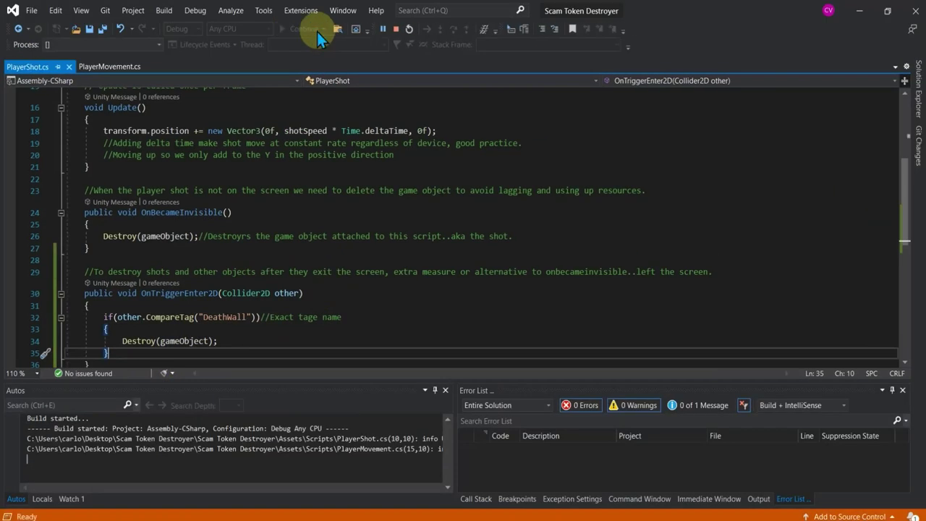
Stop the debugging session with Unity
left_click(396, 29)
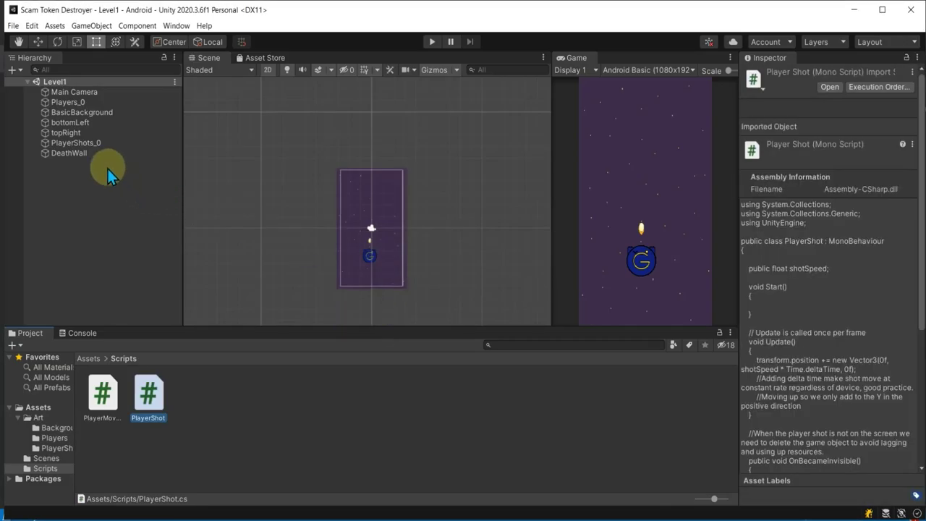
Select DeathWall and check its tag and trigger edge collider around the play area in the Scene view
left_click(101, 143)
left_click(93, 154)
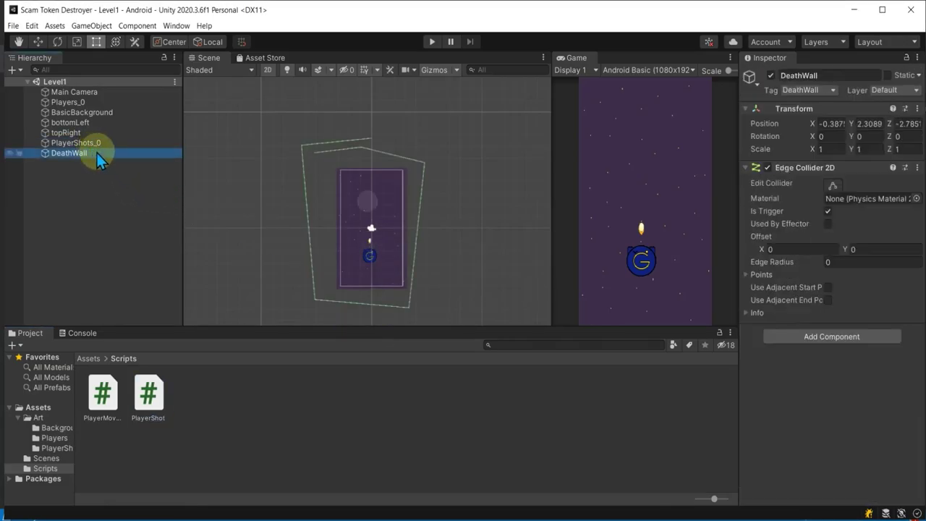
scroll(380, 250, "up", 5)
scroll(346, 211, "up", 3)
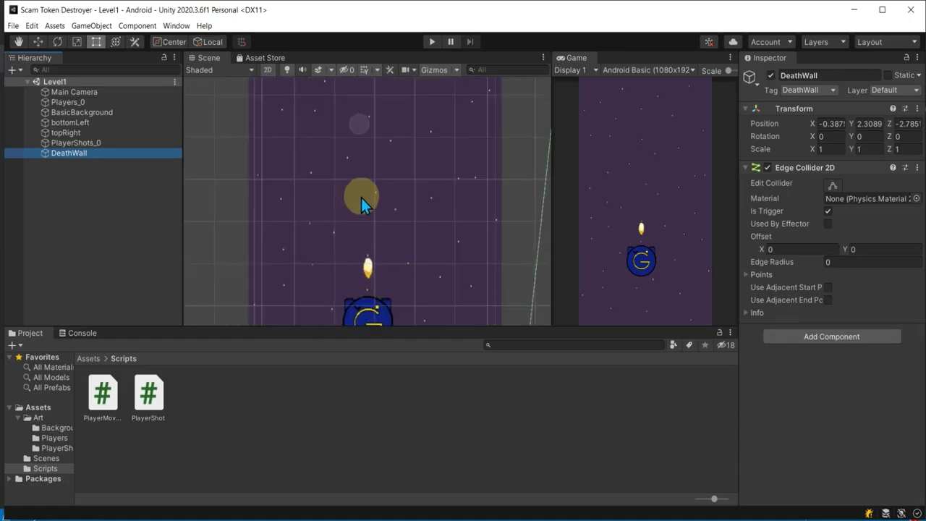
scroll(383, 196, "down", 3)
scroll(385, 194, "down", 3)
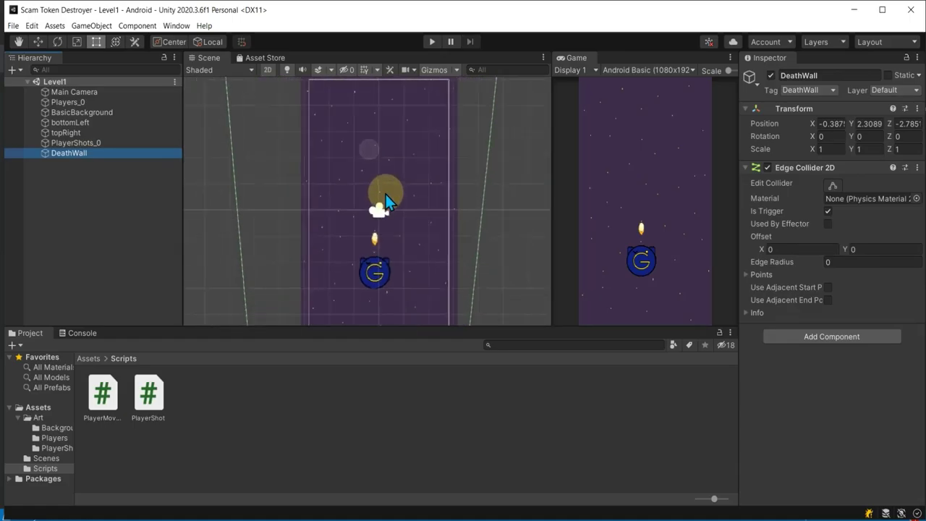
scroll(386, 194, "down", 2)
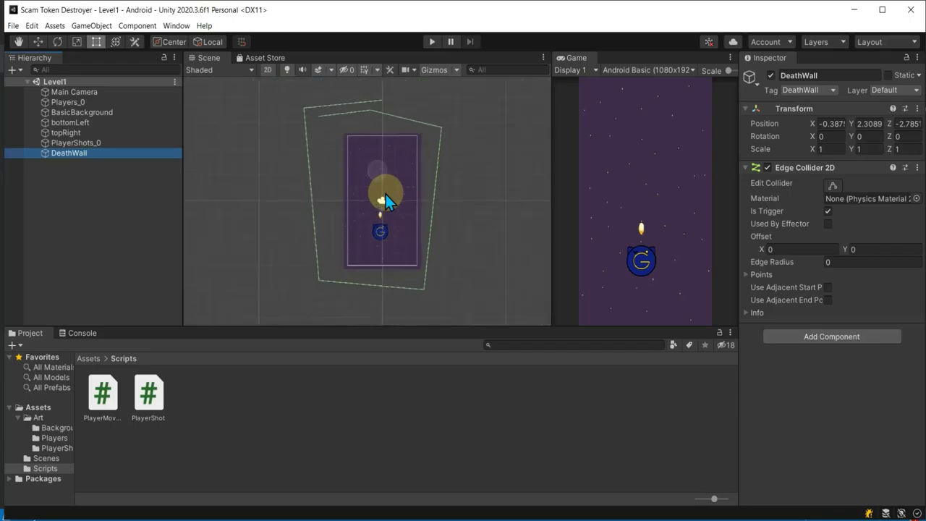
middle_click_drag(417, 199, 388, 209)
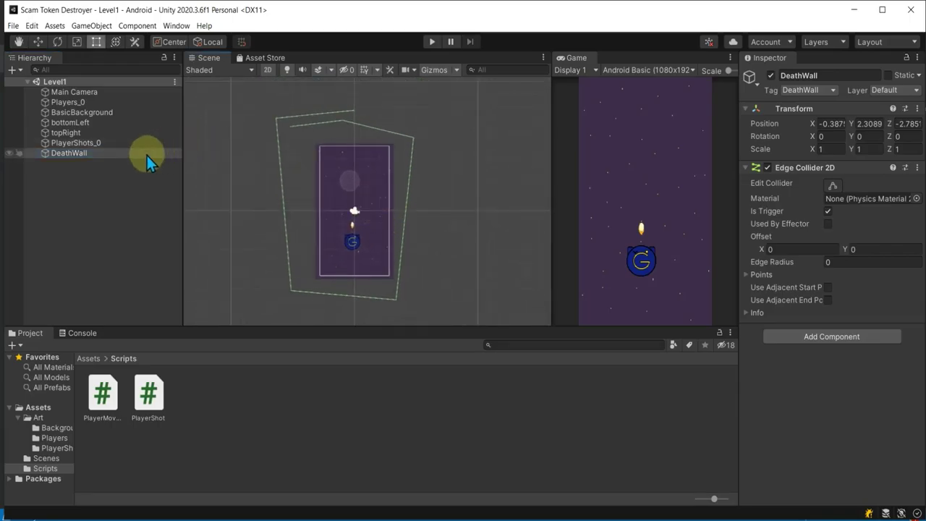